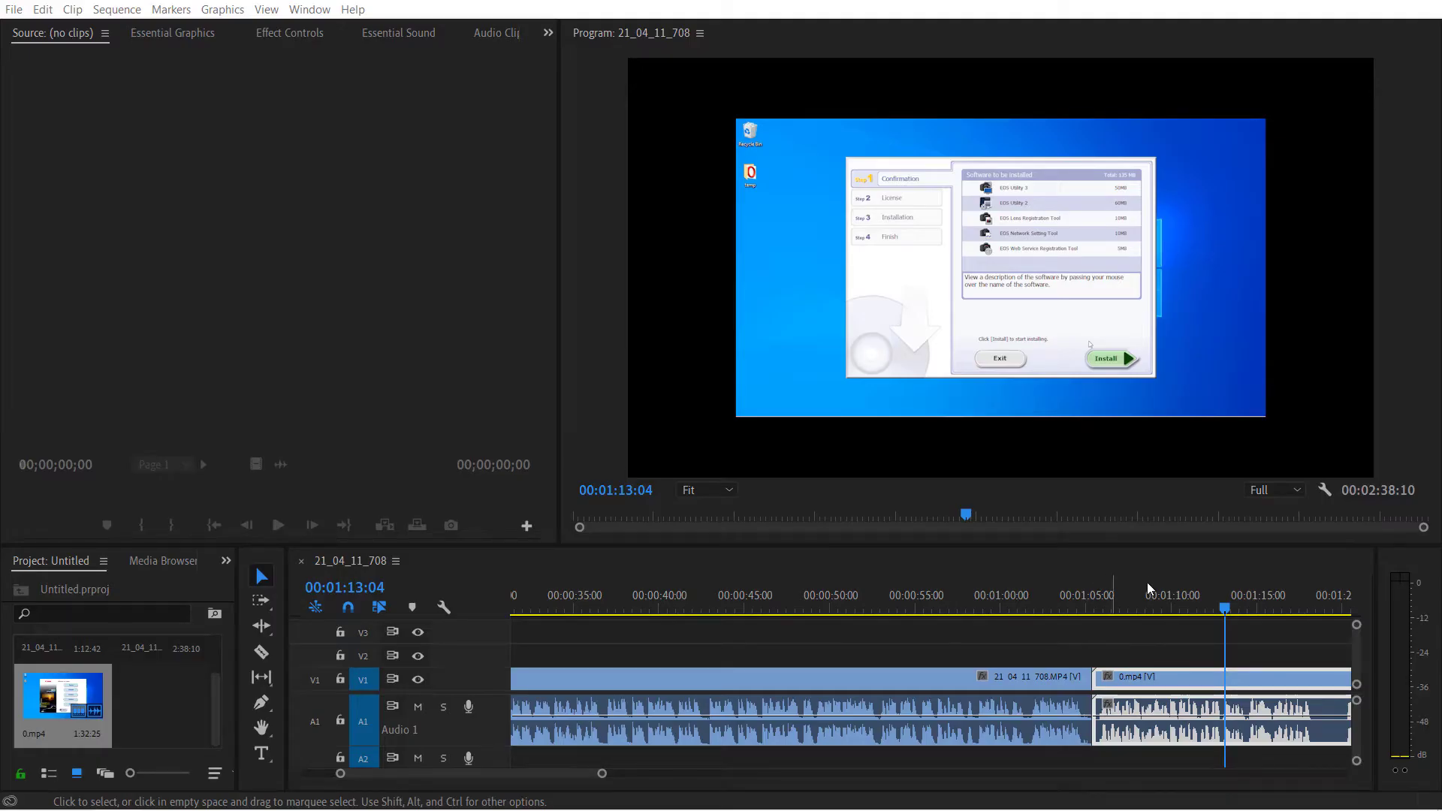
- Scrub and briefly play the screen recording portion of the sequence to review it
{"action": "left_click_drag", "start_coordinate": [1039, 594], "coordinate": [1124, 593]}
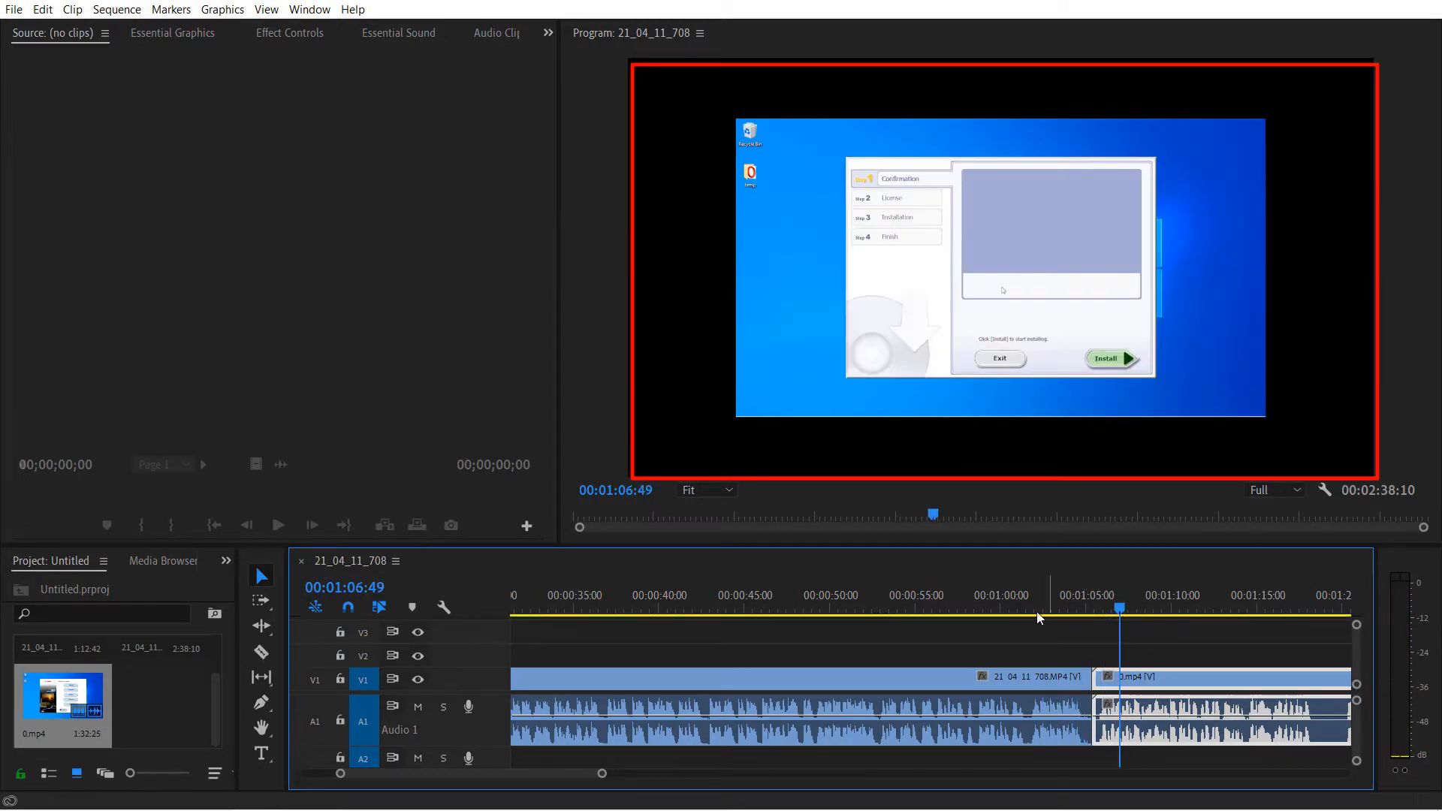
{"action": "left_click", "coordinate": [1037, 637]}
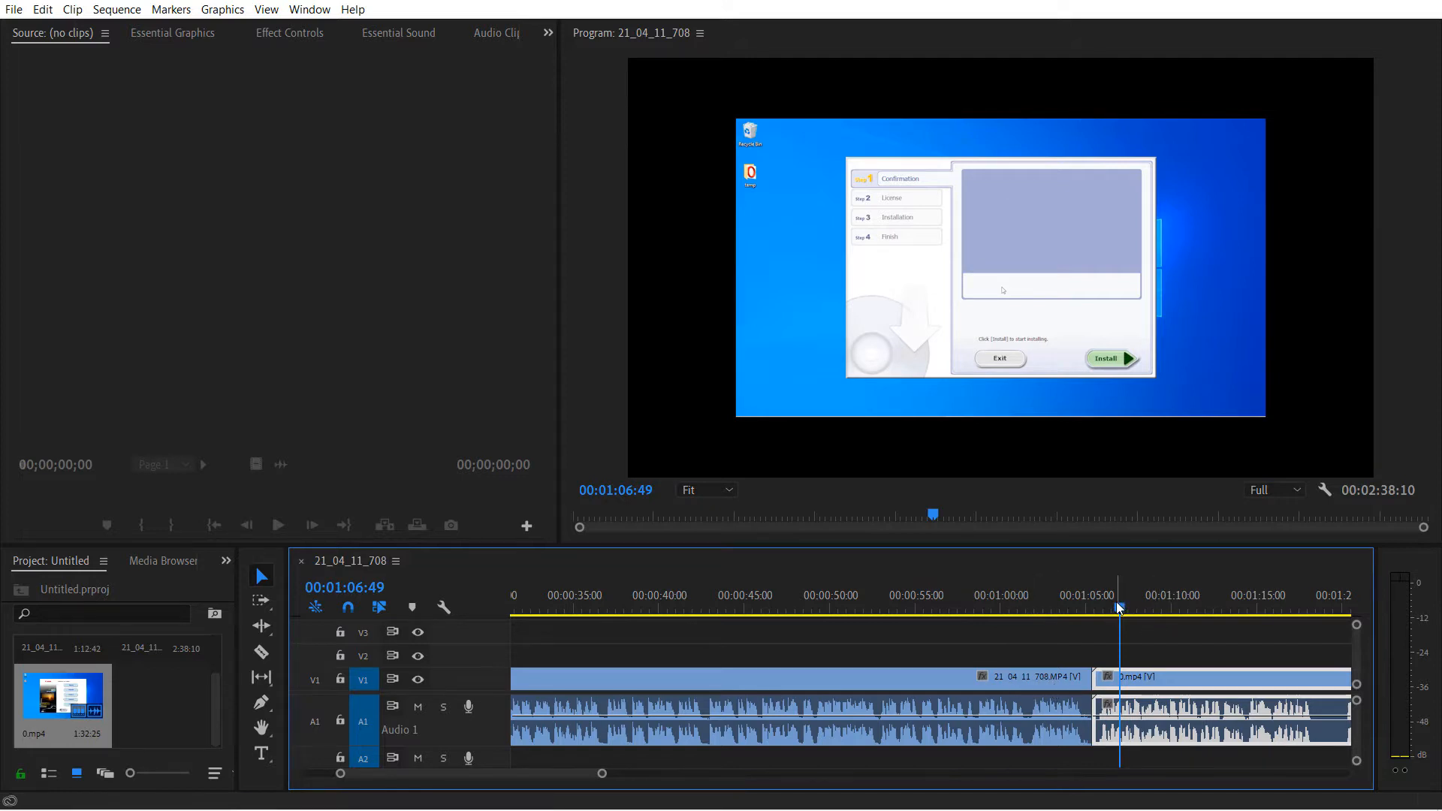
{"action": "key", "text": "space"}
{"action": "key", "text": "space"}
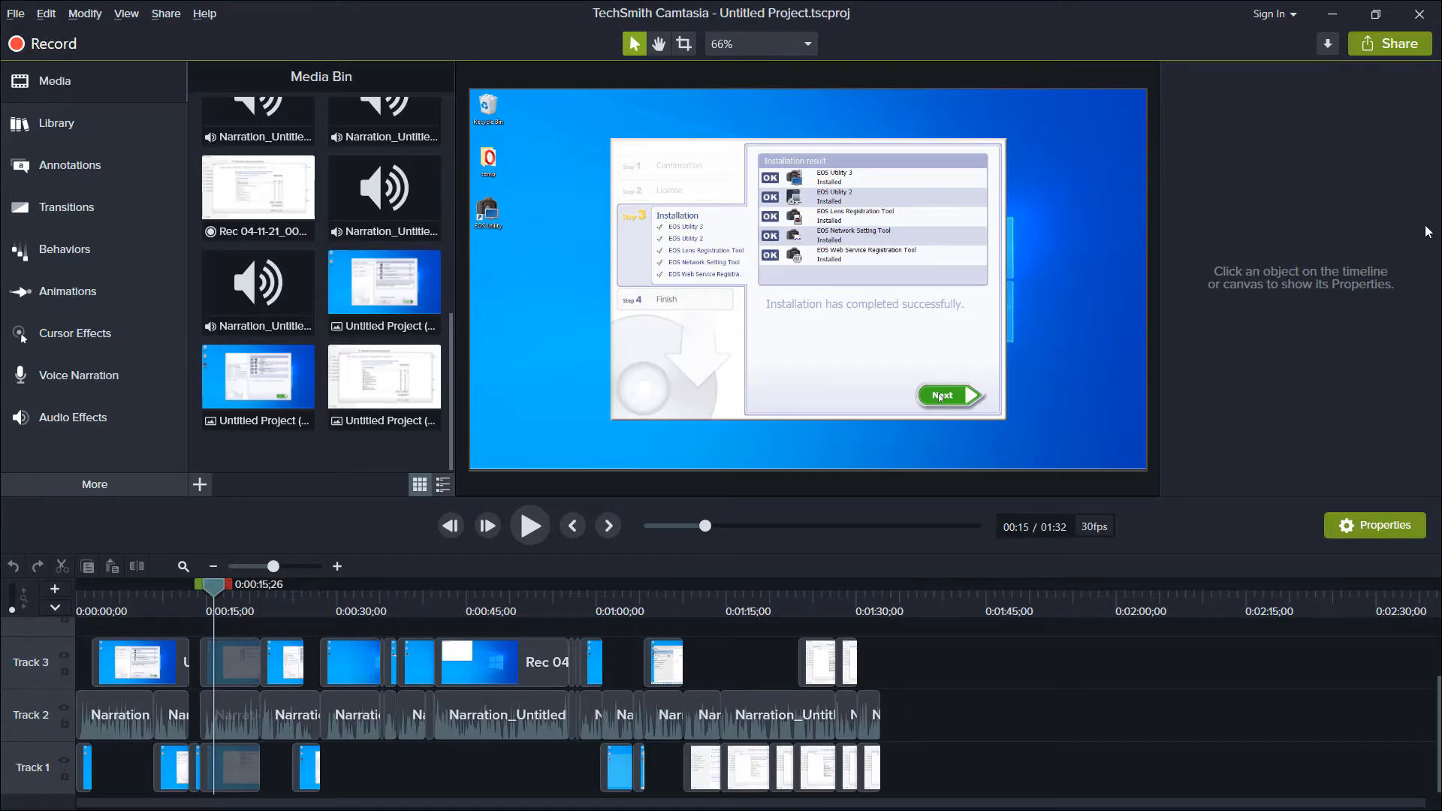
- Start a new custom production from Share, landing on the MP4 Smart Player format choice
{"action": "left_click", "coordinate": [1401, 44]}
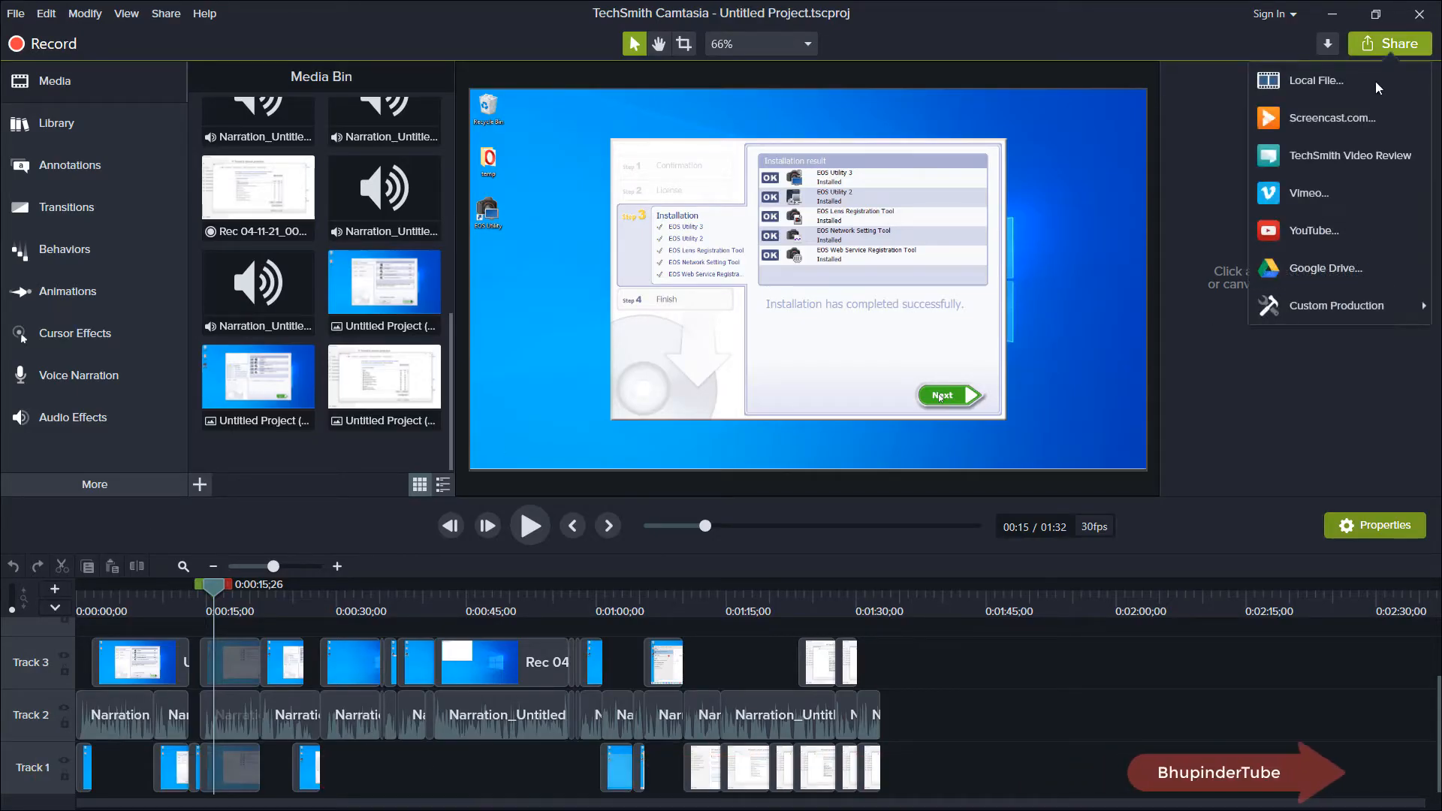
{"action": "mouse_move", "coordinate": [1336, 305]}
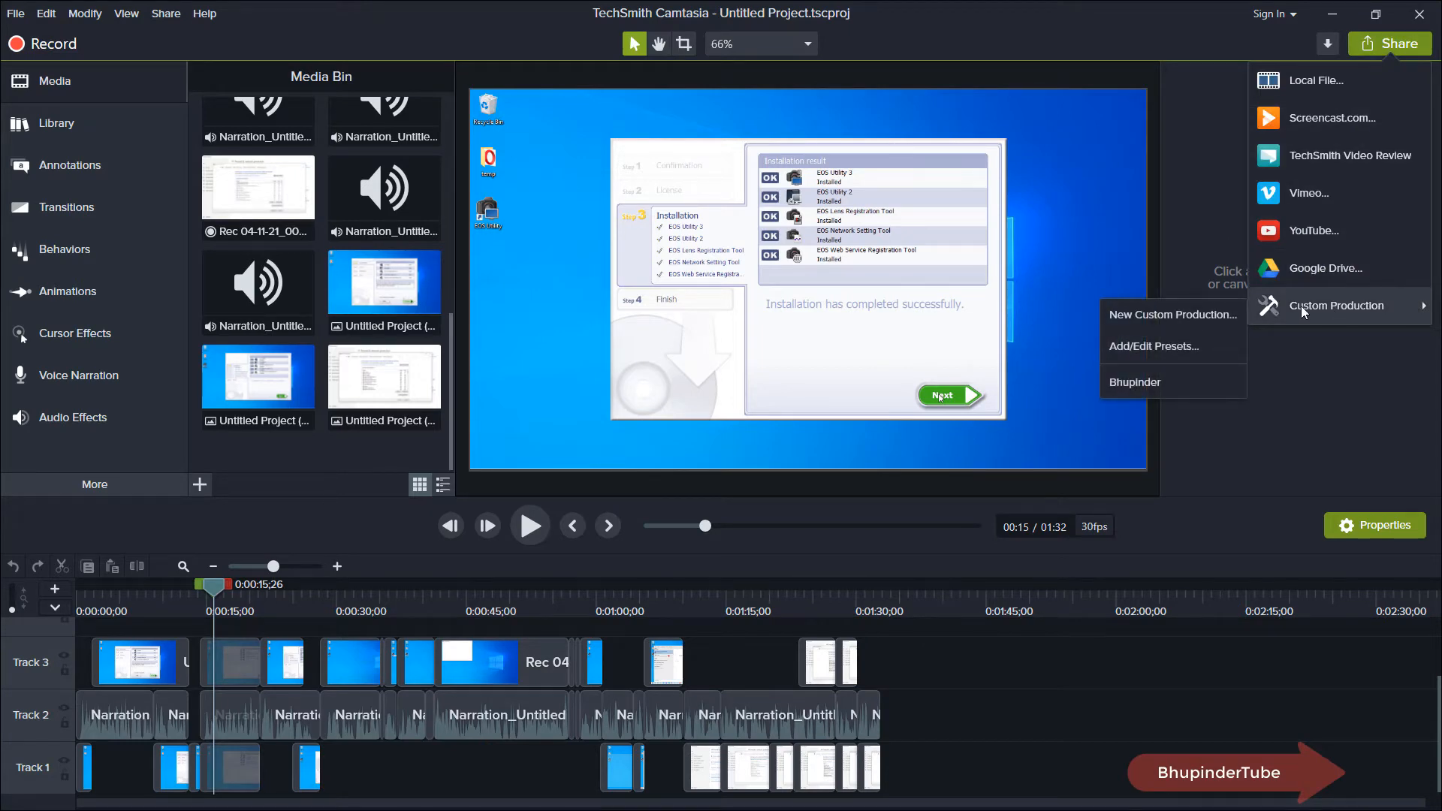
{"action": "left_click", "coordinate": [1218, 318]}
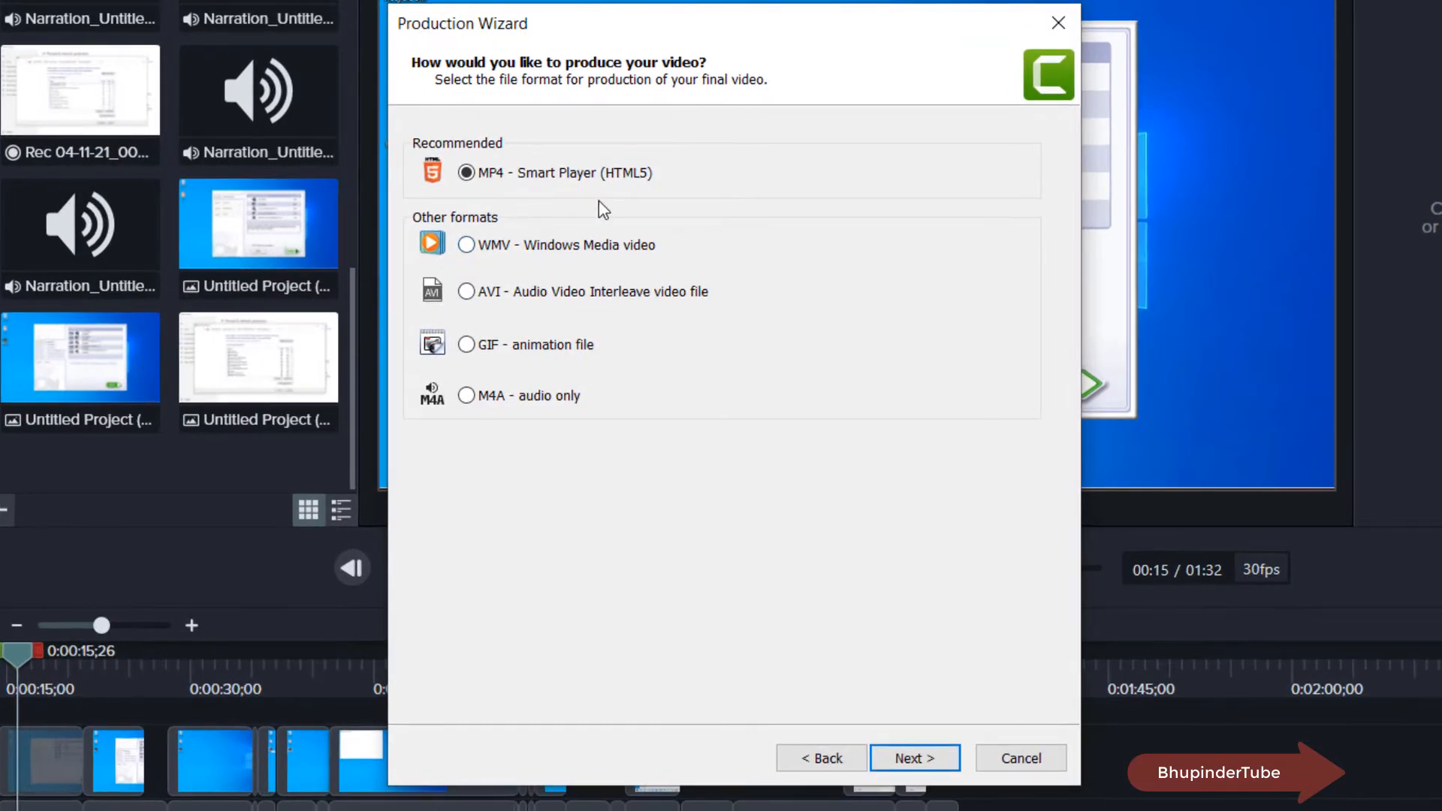
- Keep MP4 and set the Smart Player video width to 1920 for a 1920x1080 output
{"action": "left_click", "coordinate": [943, 755]}
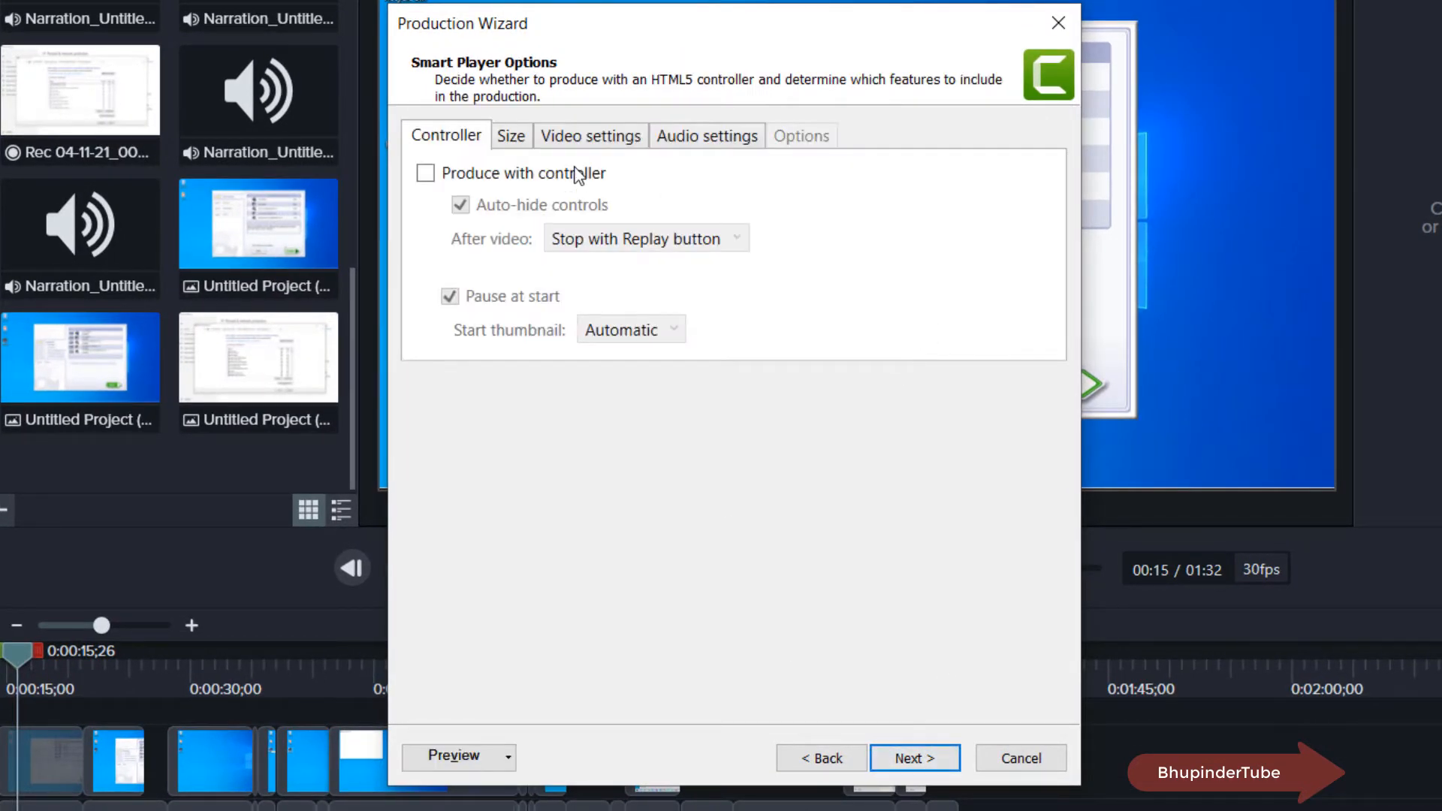
{"action": "left_click", "coordinate": [513, 136]}
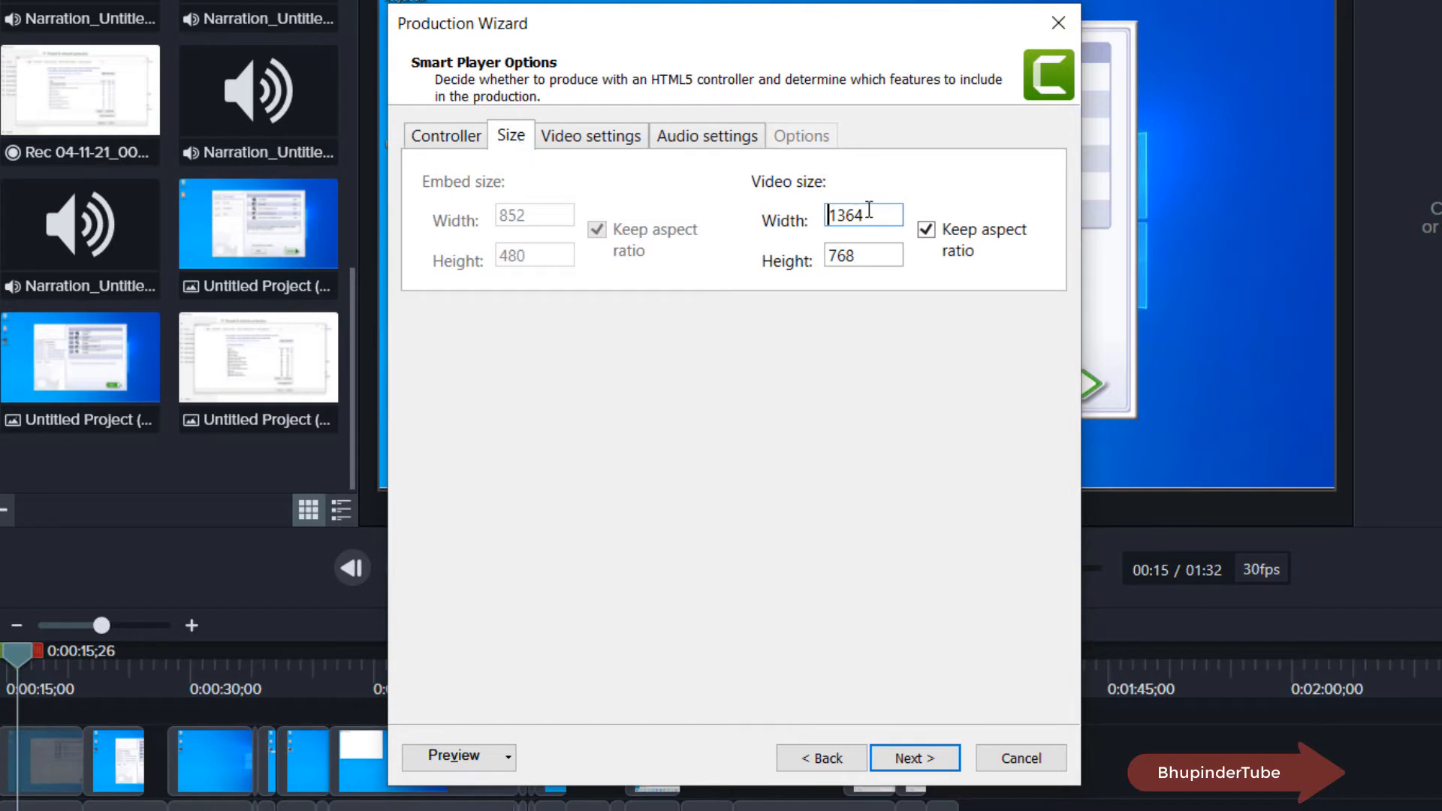
{"action": "left_click_drag", "start_coordinate": [761, 206], "coordinate": [754, 206]}
{"action": "type", "text": "19"}
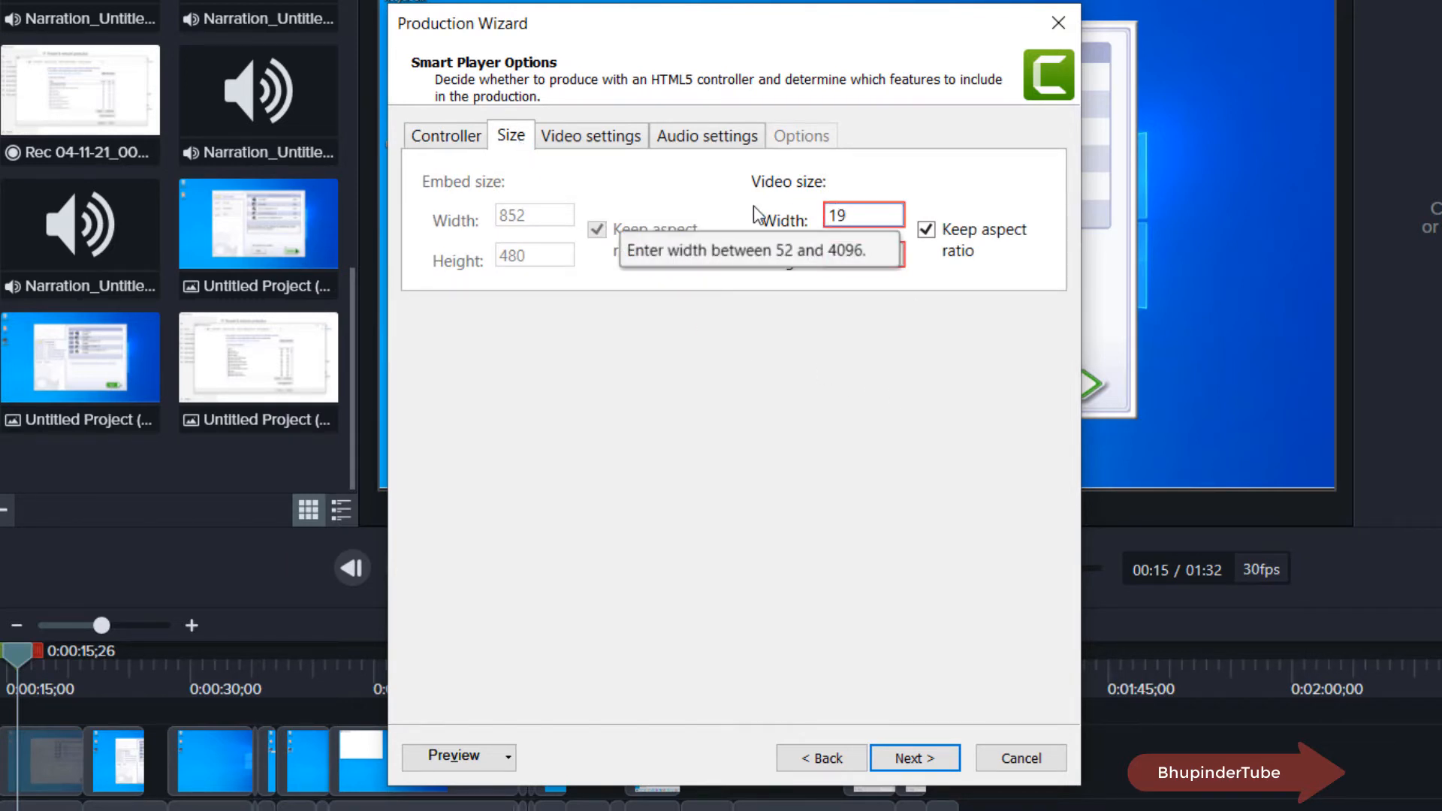
{"action": "type", "text": "20"}
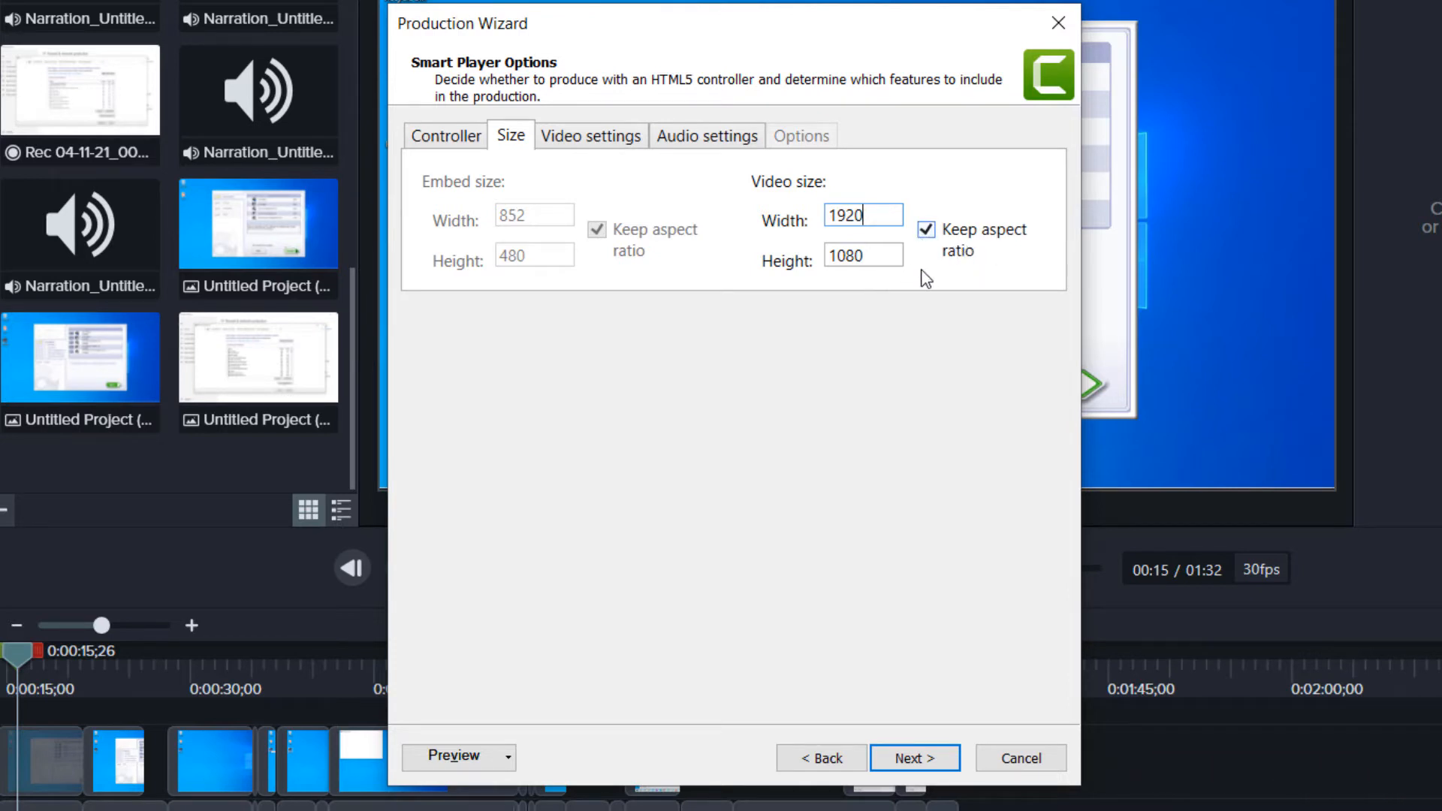
- Raise encoding quality to 75% and set the frame rate to 50 in Video settings
{"action": "left_click", "coordinate": [620, 141]}
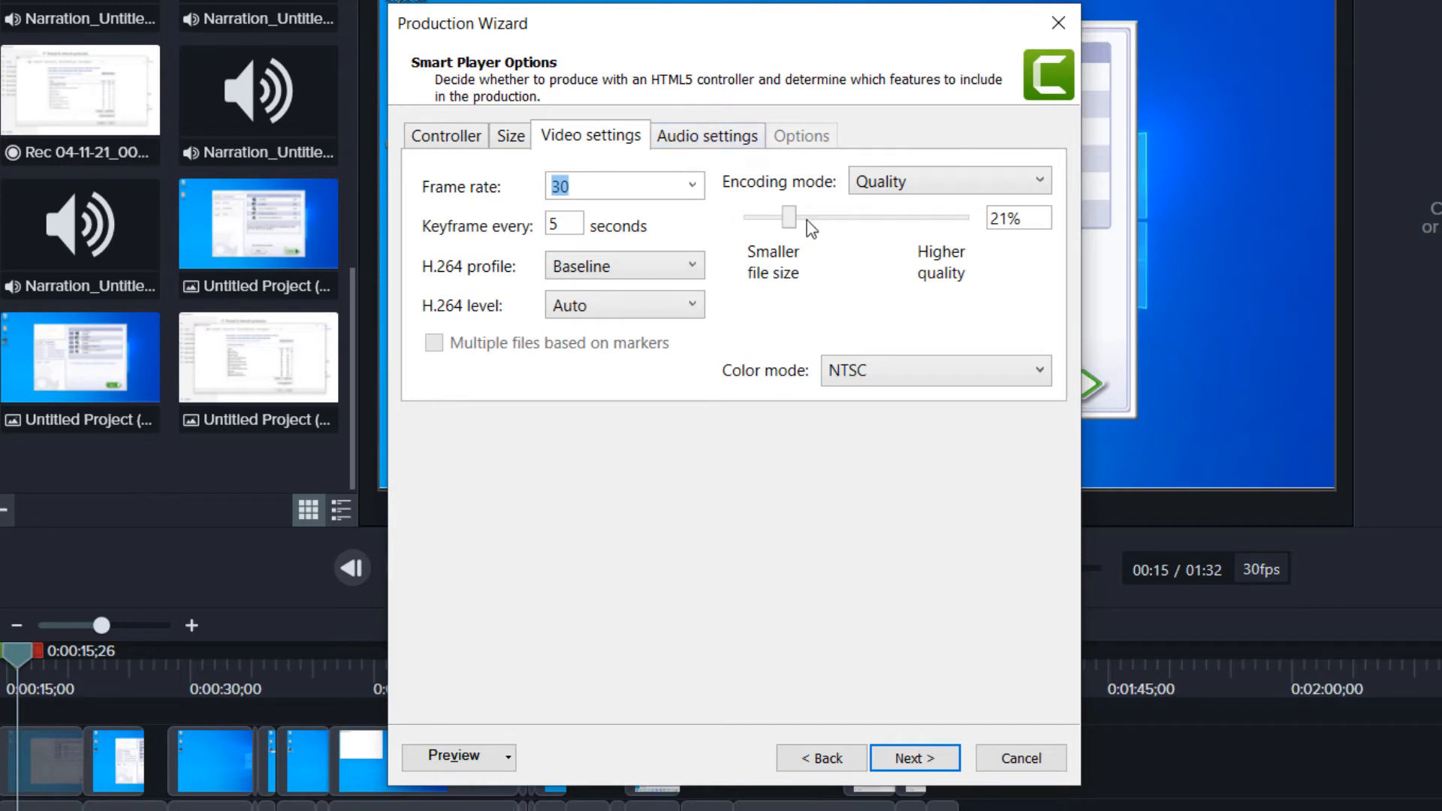
{"action": "left_click_drag", "start_coordinate": [796, 221], "coordinate": [913, 218]}
{"action": "left_click", "coordinate": [692, 186]}
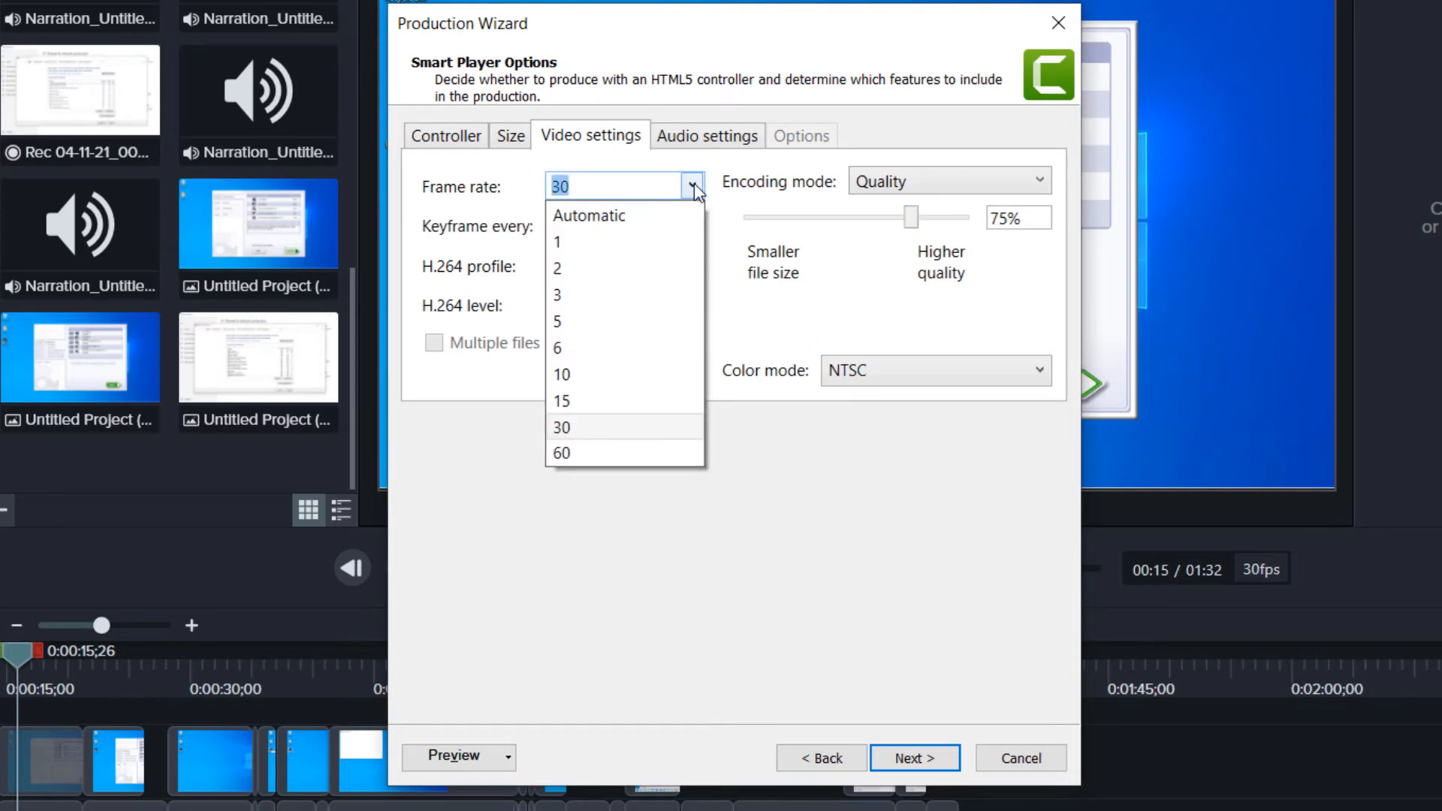
{"action": "left_click", "coordinate": [695, 184]}
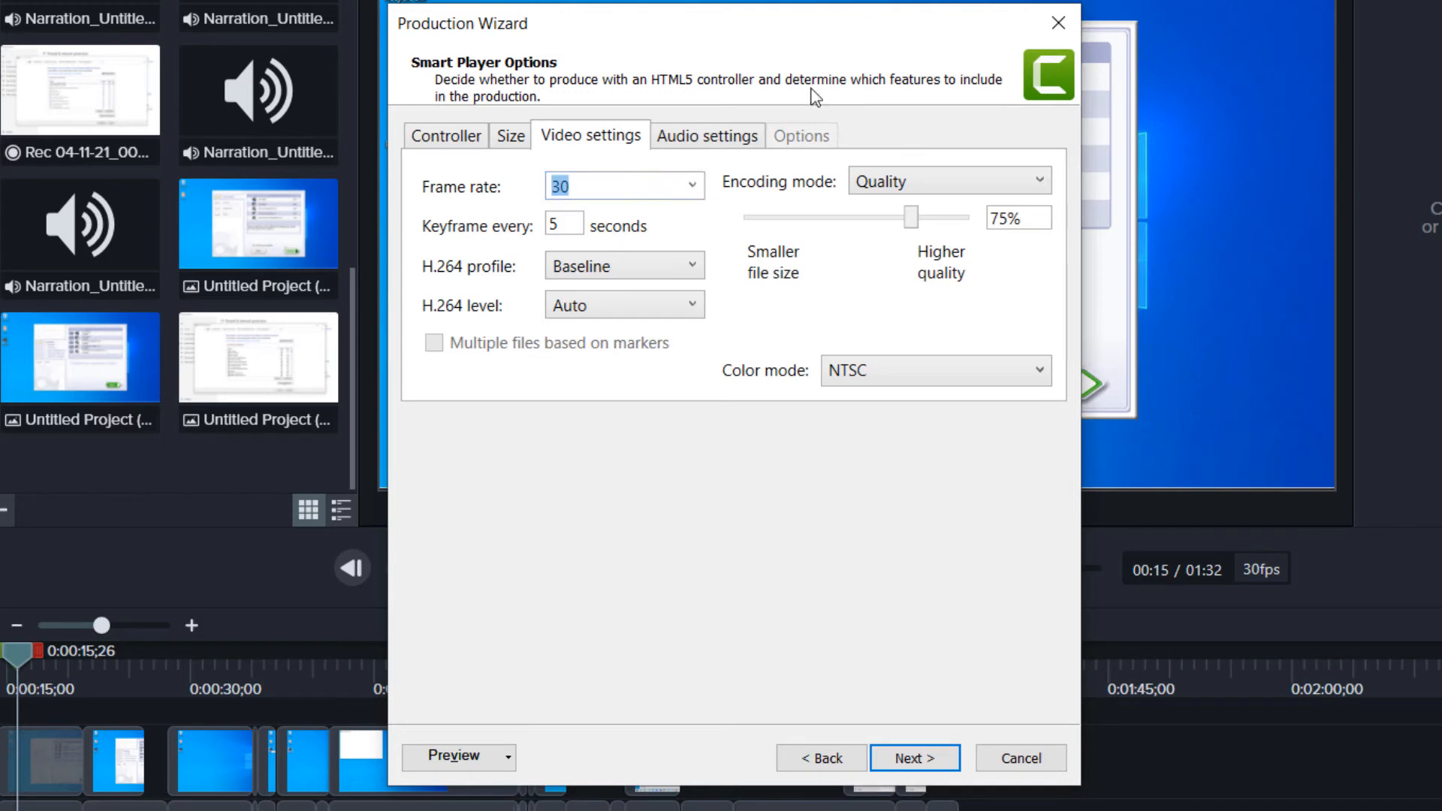
{"action": "type", "text": "5"}
{"action": "left_click", "coordinate": [708, 136]}
{"action": "left_click", "coordinate": [591, 136]}
- Save the output as 0-1.mp4 in the Canon camera WiFi folder and start rendering
{"action": "left_click", "coordinate": [930, 762]}
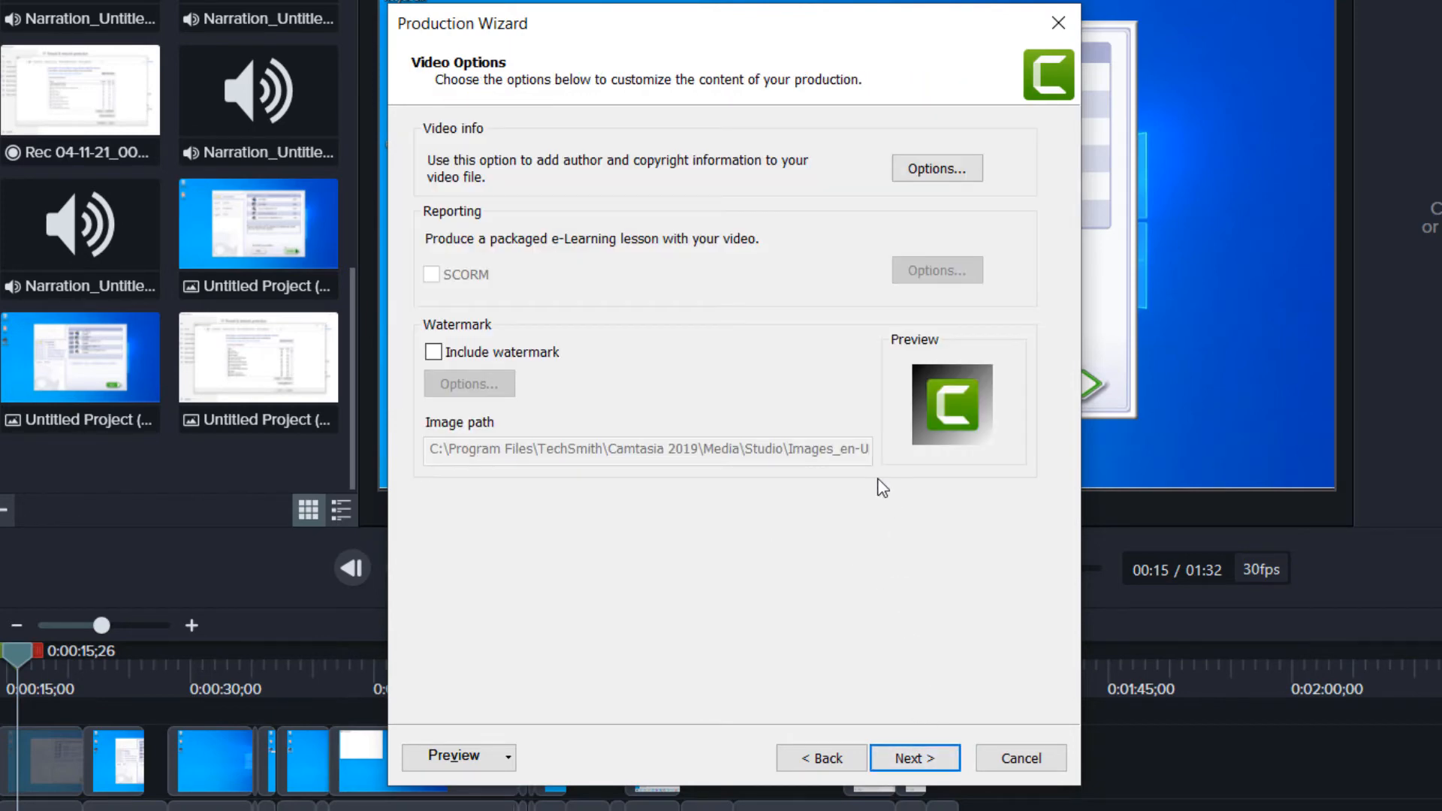
{"action": "left_click", "coordinate": [908, 758]}
{"action": "left_click", "coordinate": [1005, 253]}
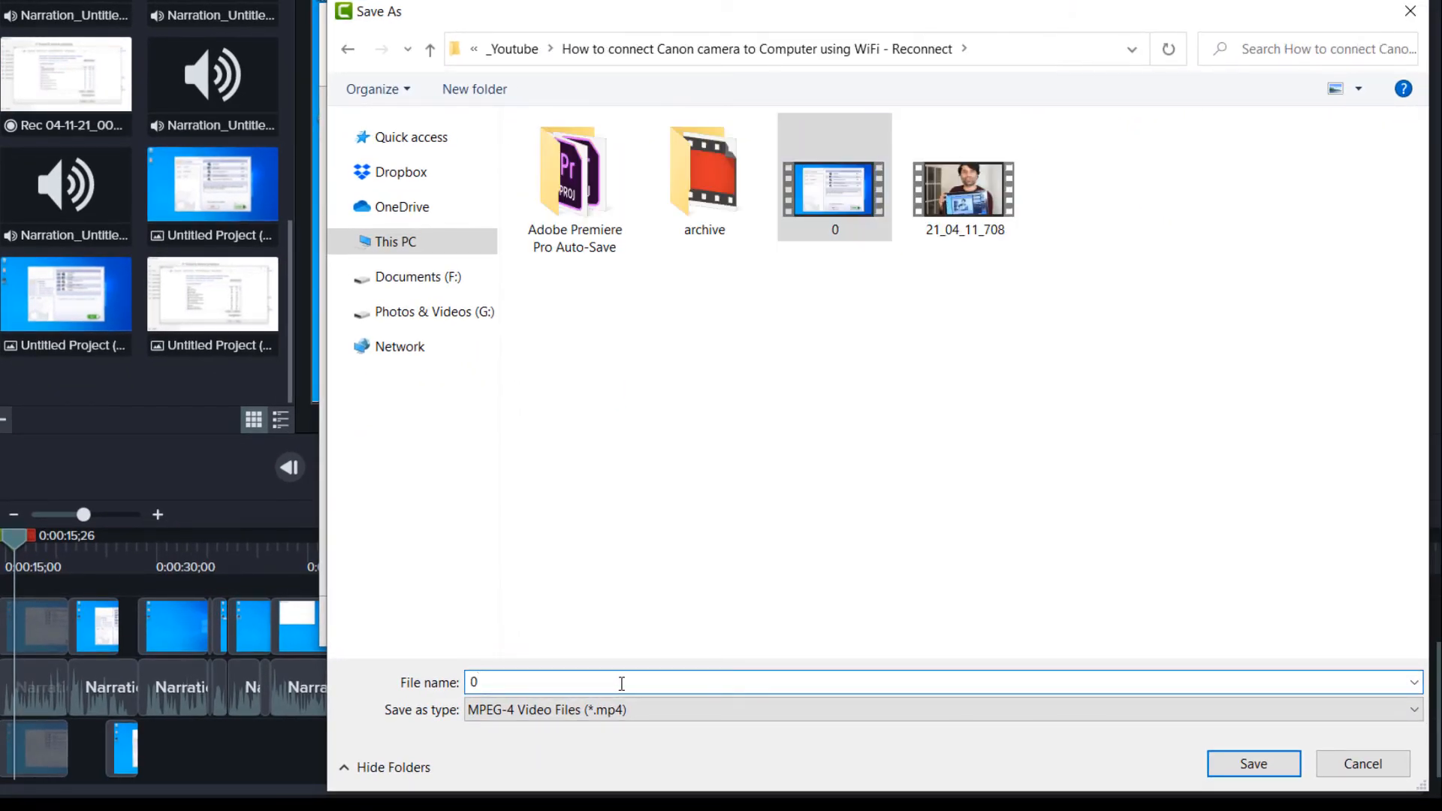
{"action": "type", "text": "-1"}
{"action": "key", "text": "Return"}
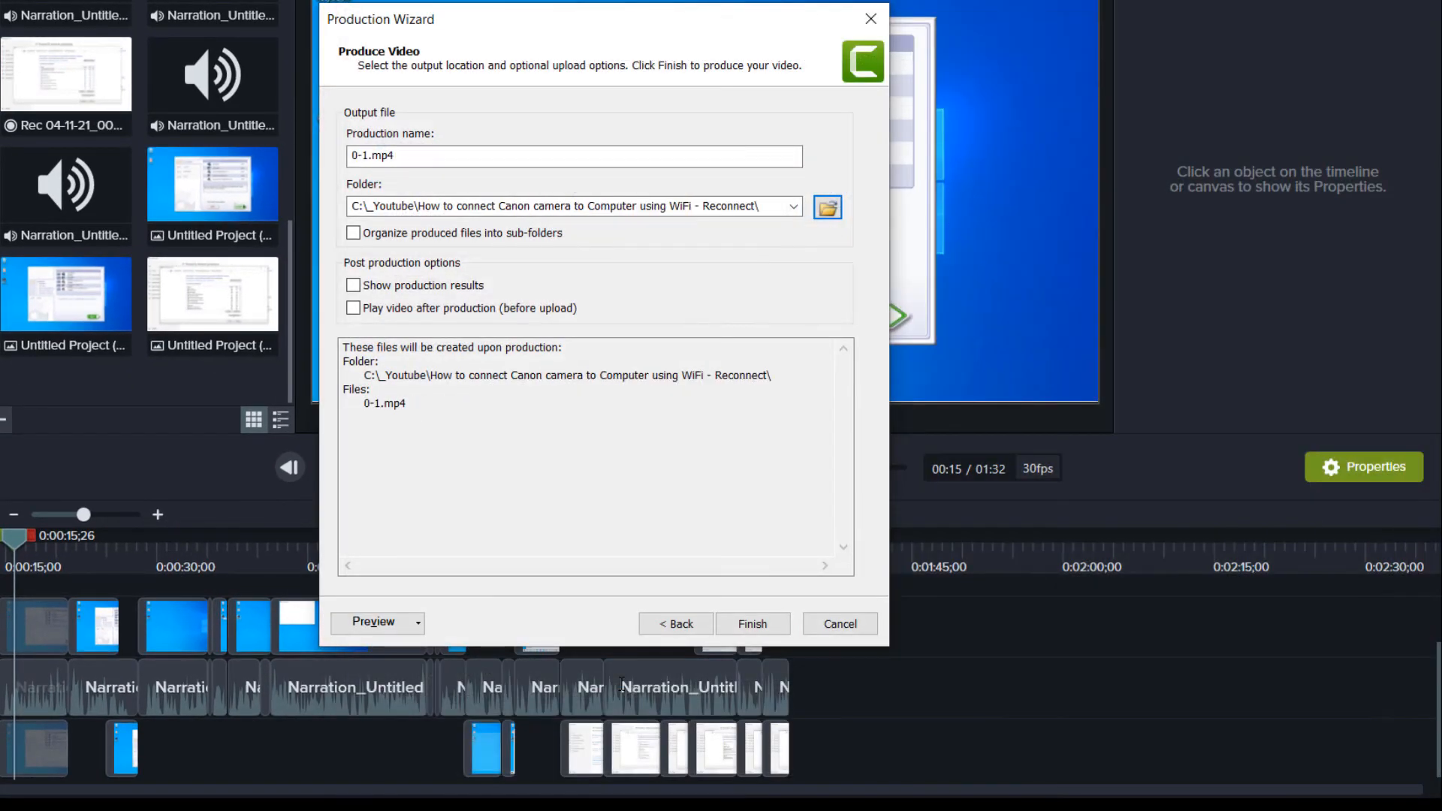
{"action": "left_click", "coordinate": [752, 623]}
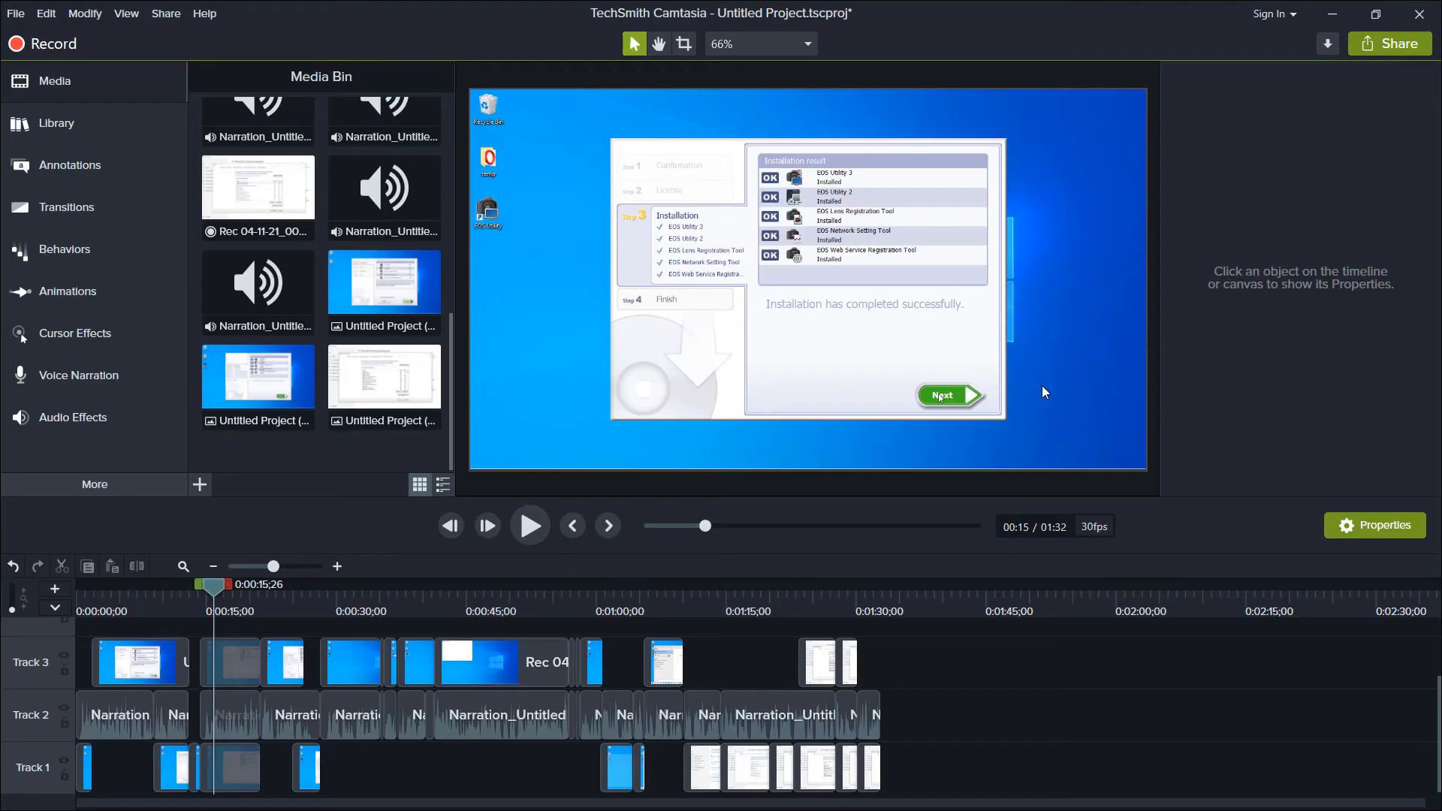
- Back in Premiere, place 0-1.mp4 on track V2 above 0.mp4 and scrub to review
{"action": "left_click", "coordinate": [1337, 14]}
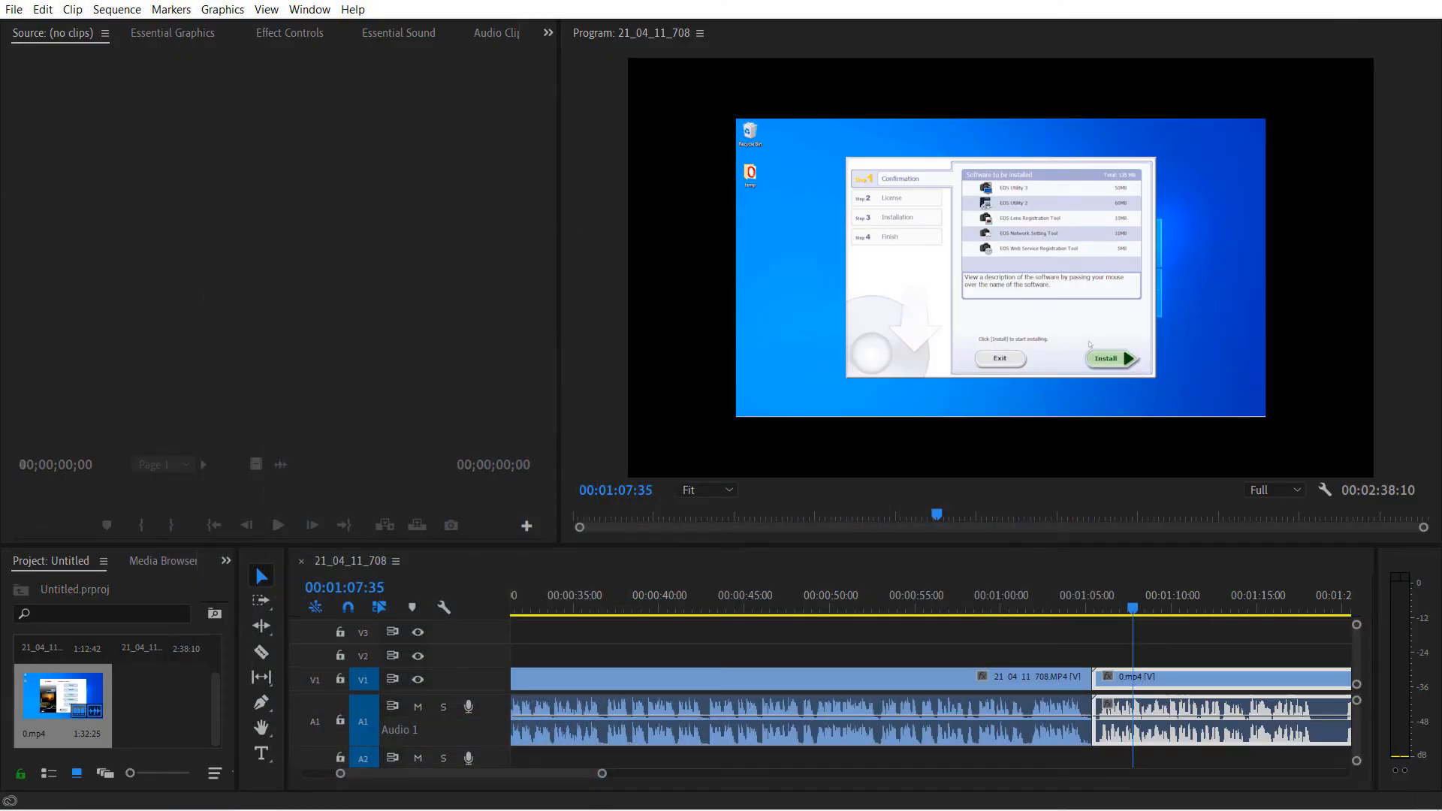
{"action": "left_click_drag", "start_coordinate": [66, 696], "coordinate": [1109, 651]}
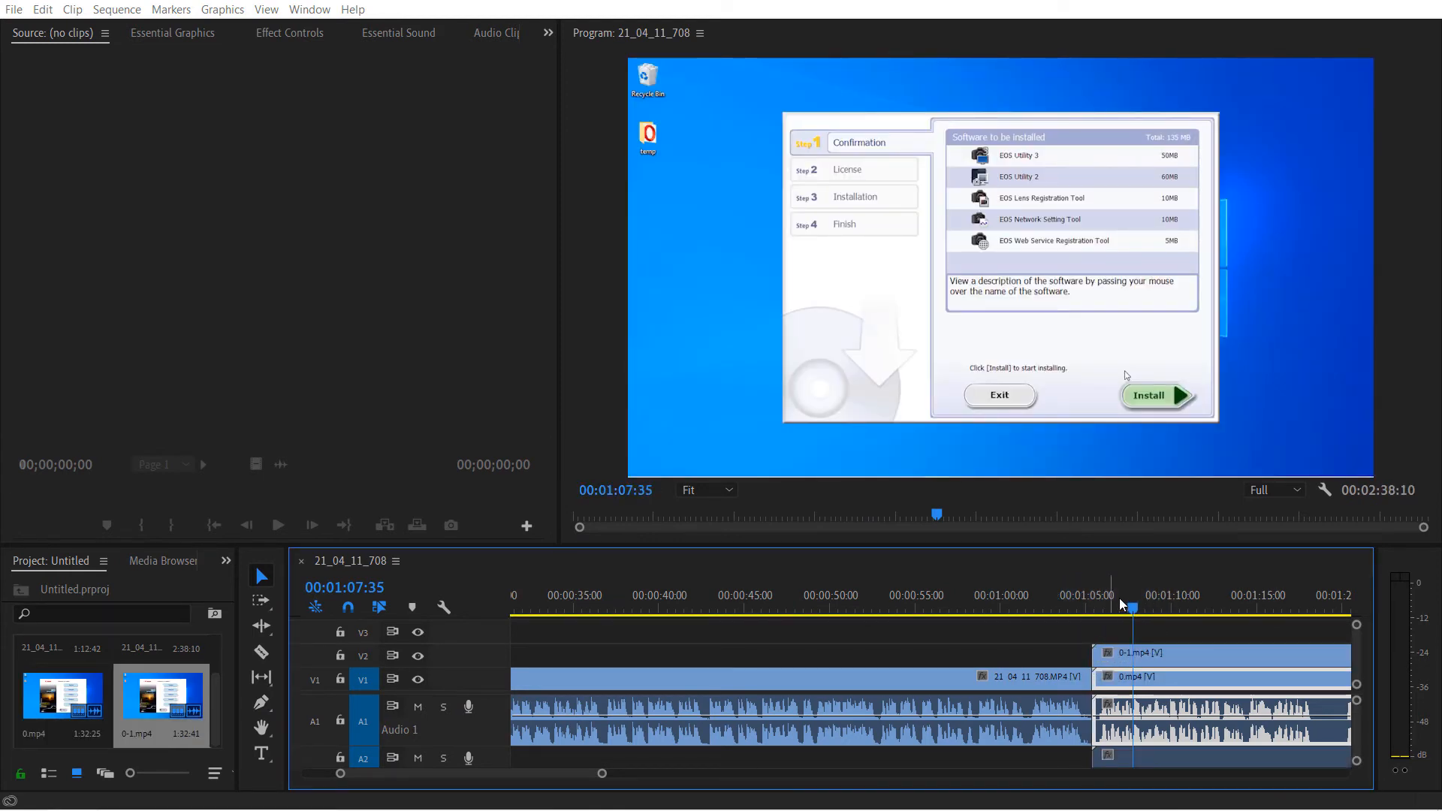
{"action": "mouse_move", "coordinate": [1130, 603]}
{"action": "left_mouse_down"}
{"action": "mouse_move", "coordinate": [1060, 597]}
{"action": "mouse_move", "coordinate": [1127, 595]}
{"action": "left_mouse_up"}
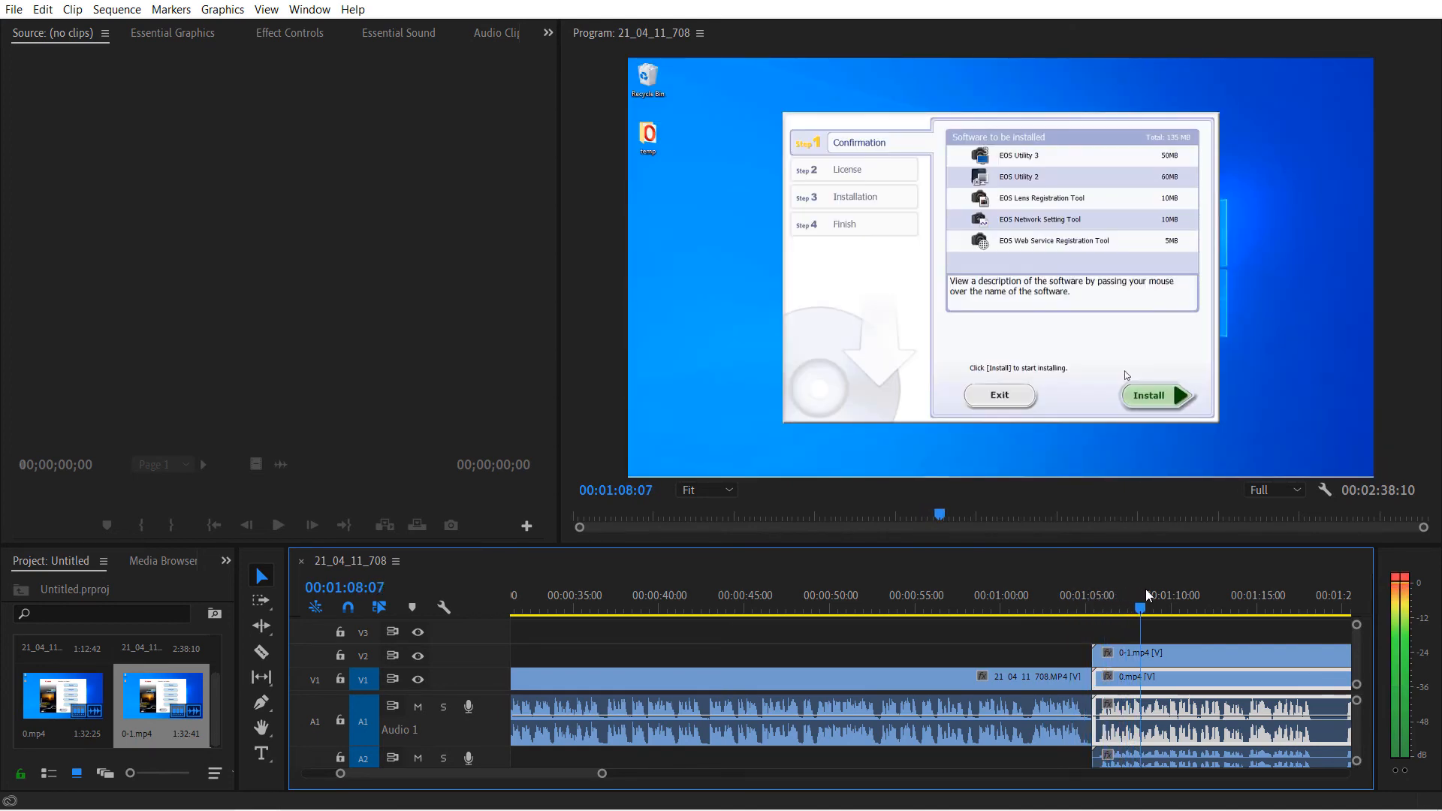